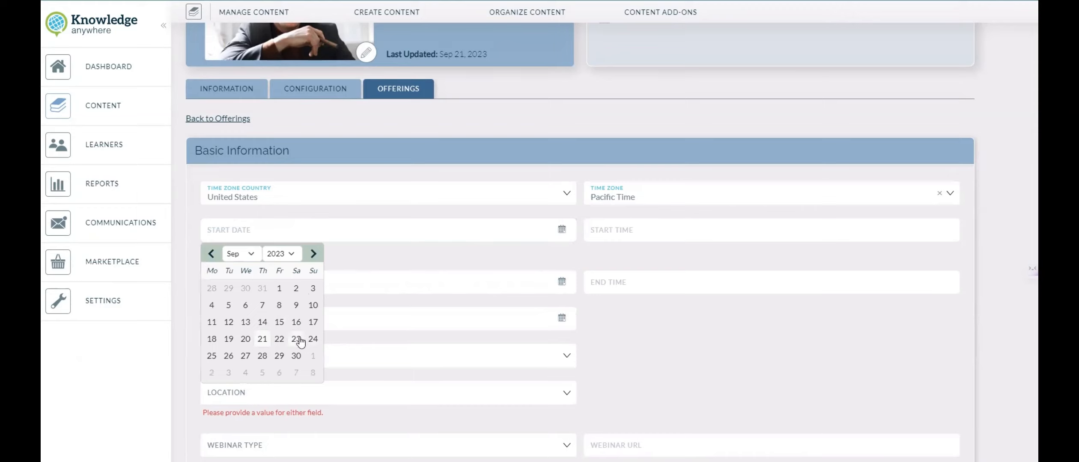
Step: Set the offering's start to 9/23/2023 at 8:00 AM
left_click(296, 339)
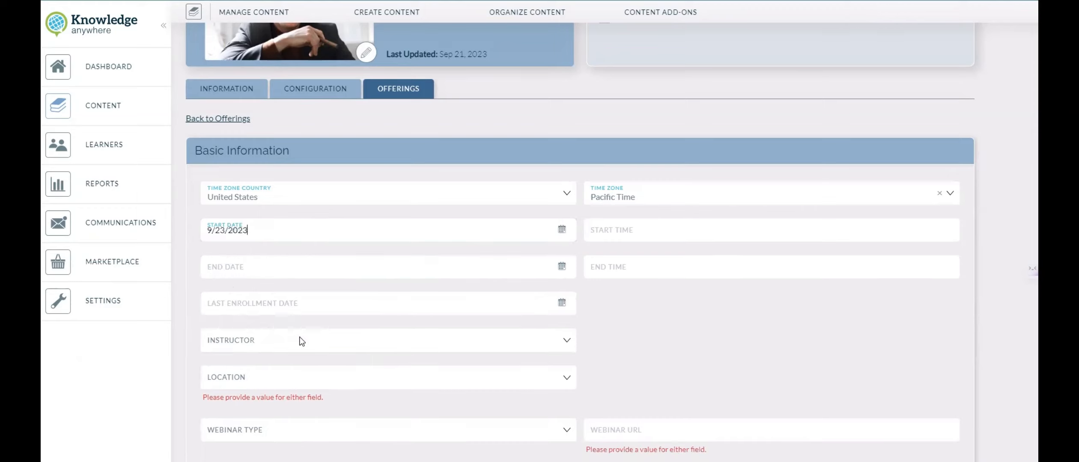
left_click(615, 232)
type("8:00am")
Step: Set the offering's end to 9/25/2023 at 5:00 PM
left_click(239, 273)
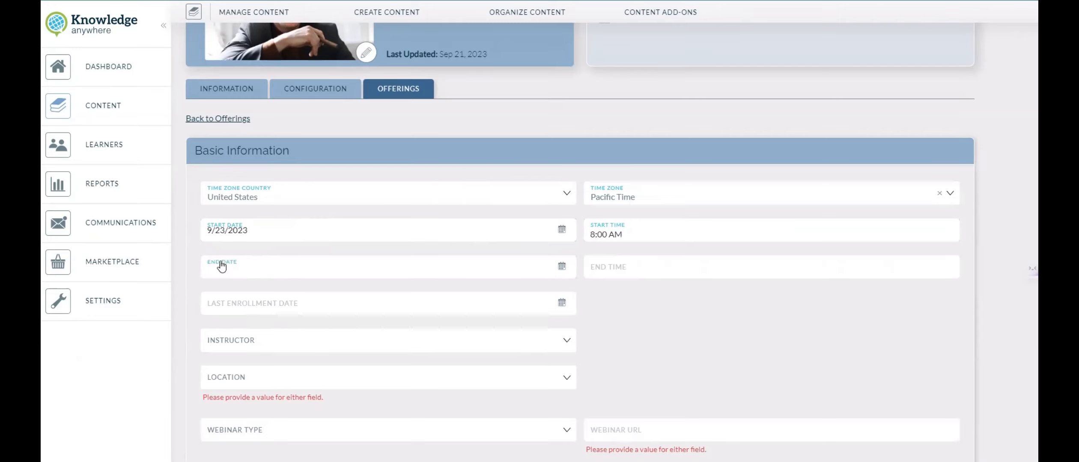
left_click(560, 267)
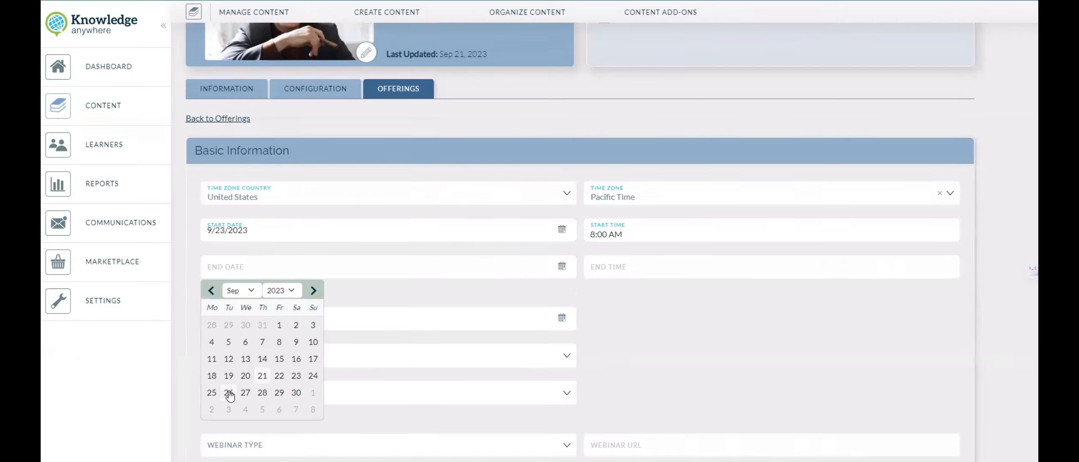
left_click(211, 393)
left_click(623, 267)
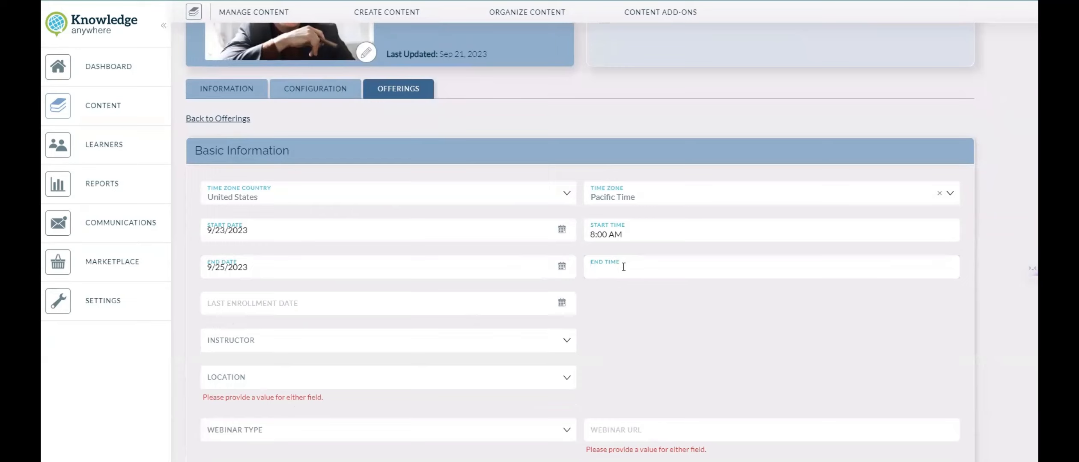
type("5:00PM")
left_click(625, 292)
Step: Set the last enrollment date to 9/23/2023
left_click(285, 309)
scroll(529, 181, "down", 3)
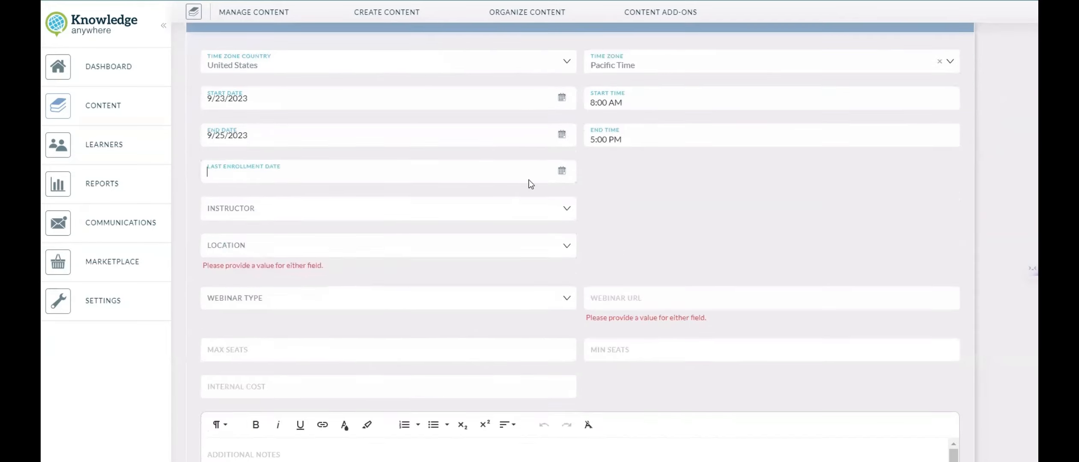
left_click(562, 173)
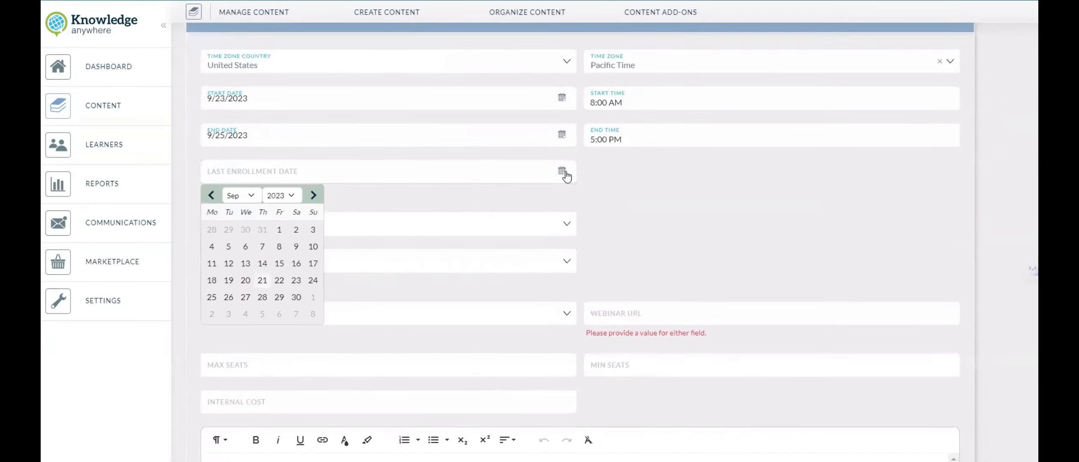
left_click(294, 284)
Step: Assign the instructor and the Seattle Office location, and add a Microsoft Teams webinar with its pasted meeting URL
left_click(236, 210)
left_click(236, 245)
left_click(236, 298)
left_click(642, 299)
key("ctrl+v")
Step: Set the offering's maximum seats to 250 and minimum seats to 20
scroll(345, 188, "down", 3)
left_click(345, 188)
type("250")
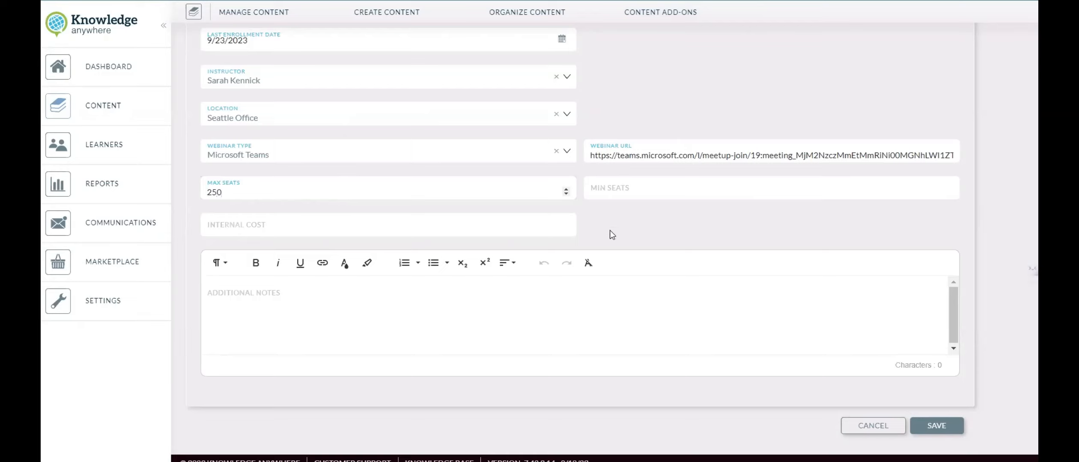
left_click(630, 193)
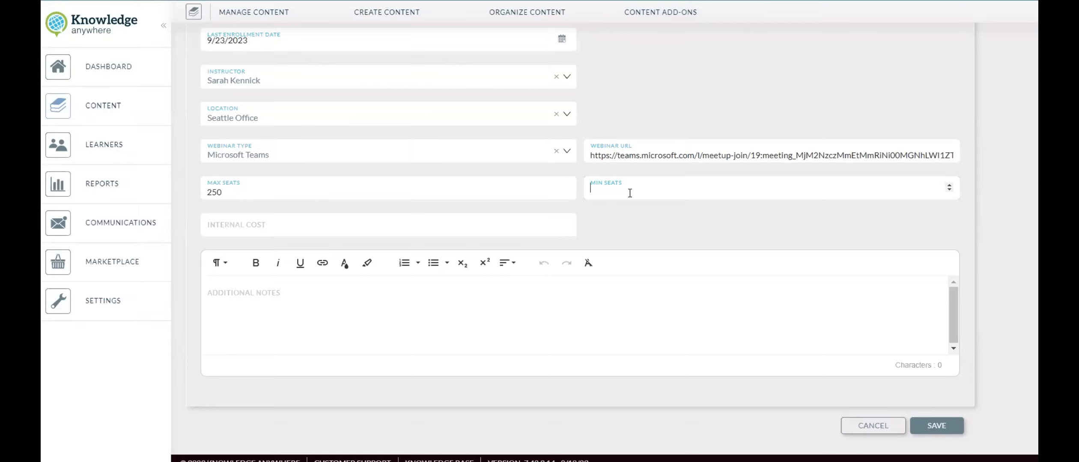
type("20")
left_click(342, 231)
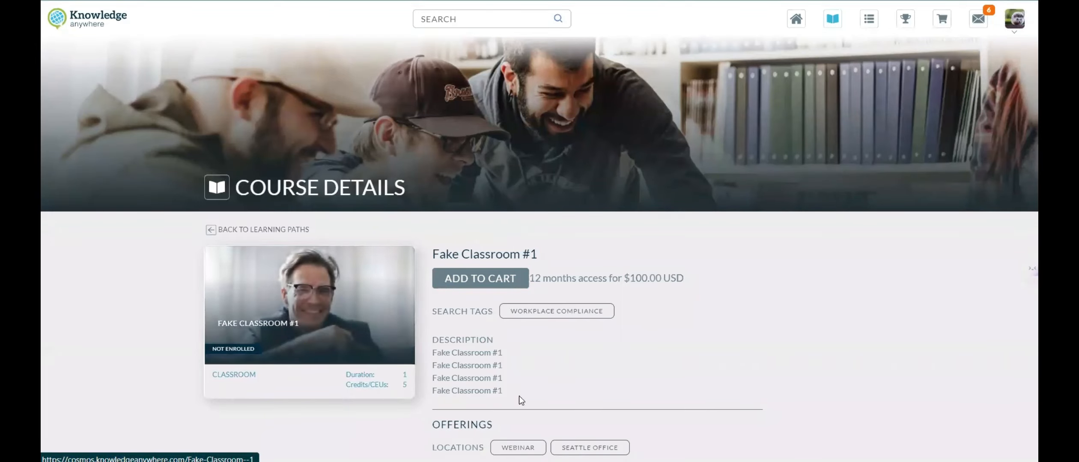
Step: Review the offering's location, date and seat details on the learner's course page
scroll(716, 344, "down", 3)
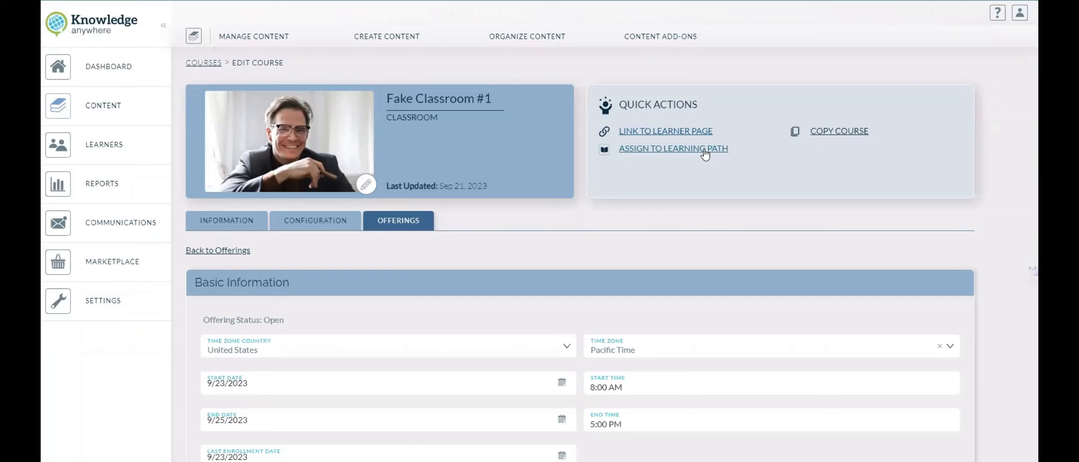
Step: Assign the Fake Classroom #1 course to the Getting Started learning path and save the assignment
left_click(705, 150)
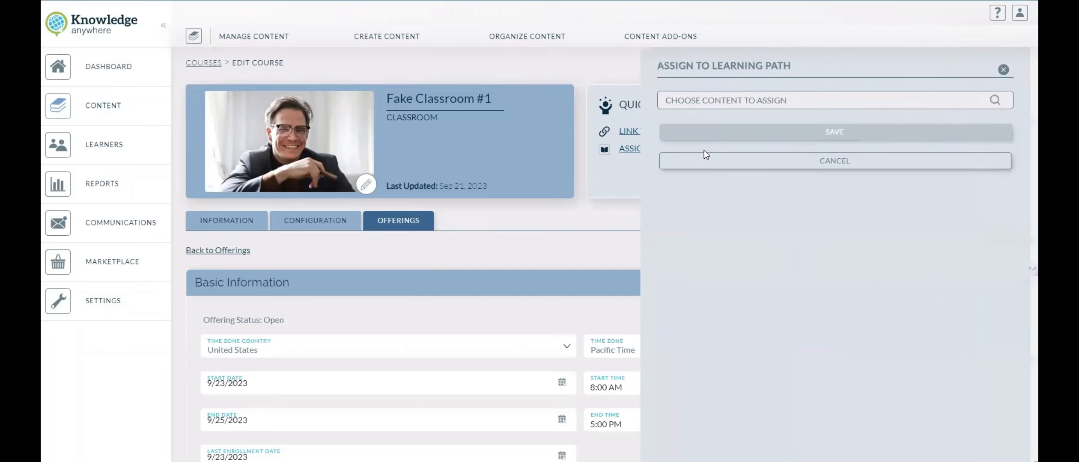
left_click(715, 104)
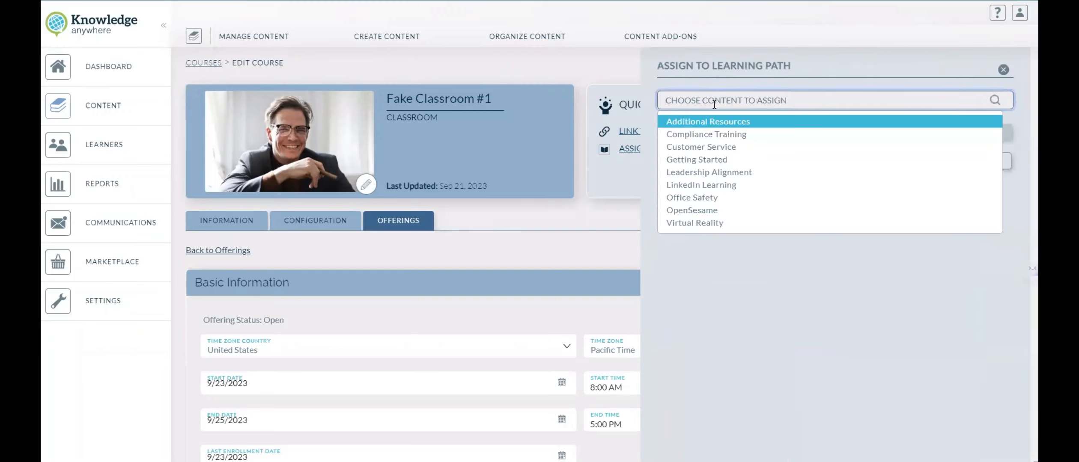
scroll(751, 192, "down", 5)
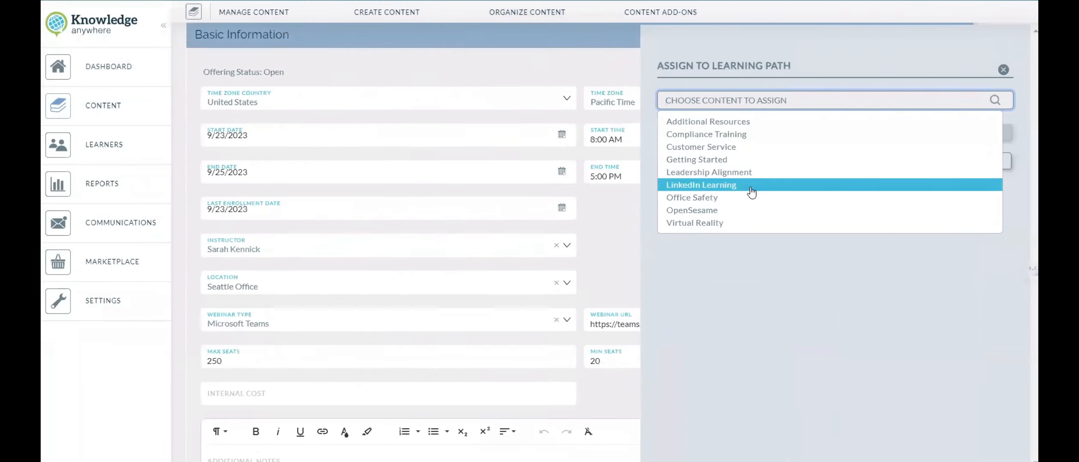
scroll(752, 191, "up", 5)
left_click(715, 159)
left_click(835, 133)
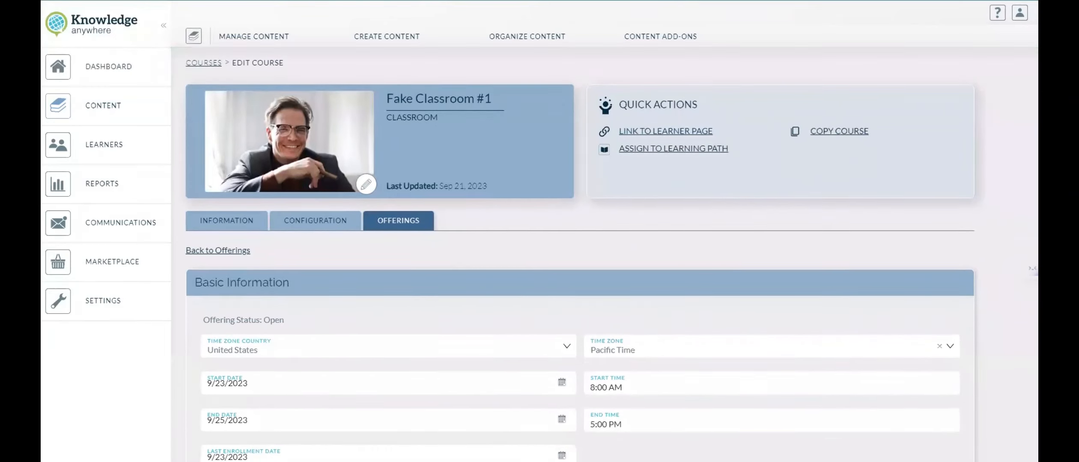
Step: Switch to the learner view and open the Fake Classroom #1 course from the Getting Started learning path
left_click(1019, 13)
left_click(985, 59)
left_click(831, 22)
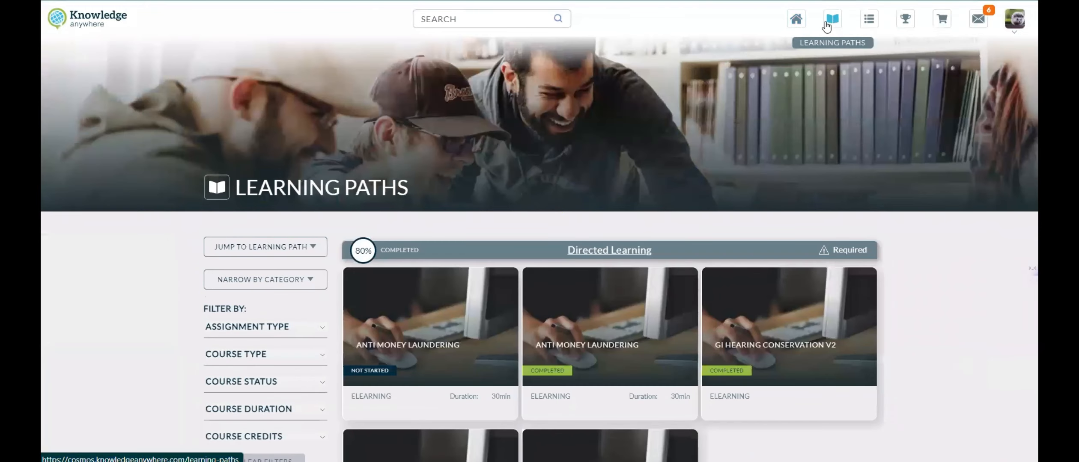
scroll(514, 26, "down", 10)
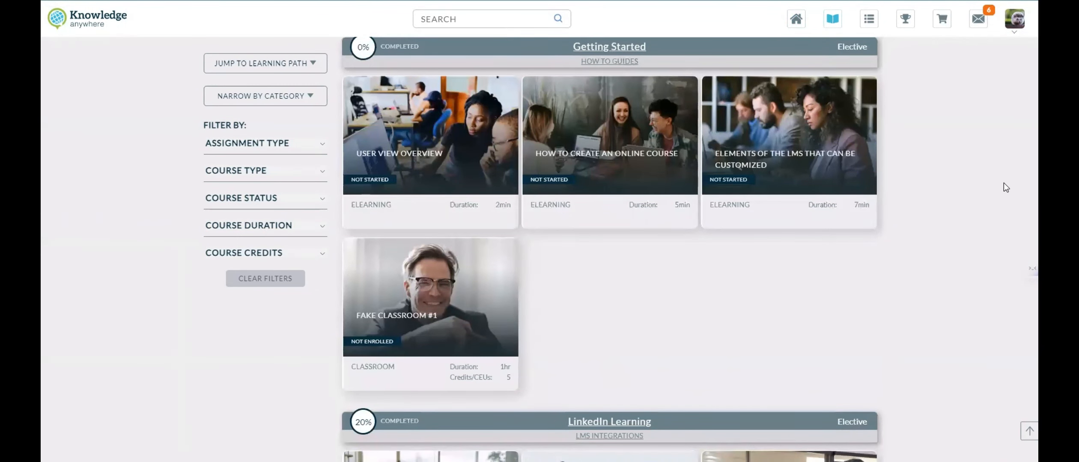
left_click(396, 316)
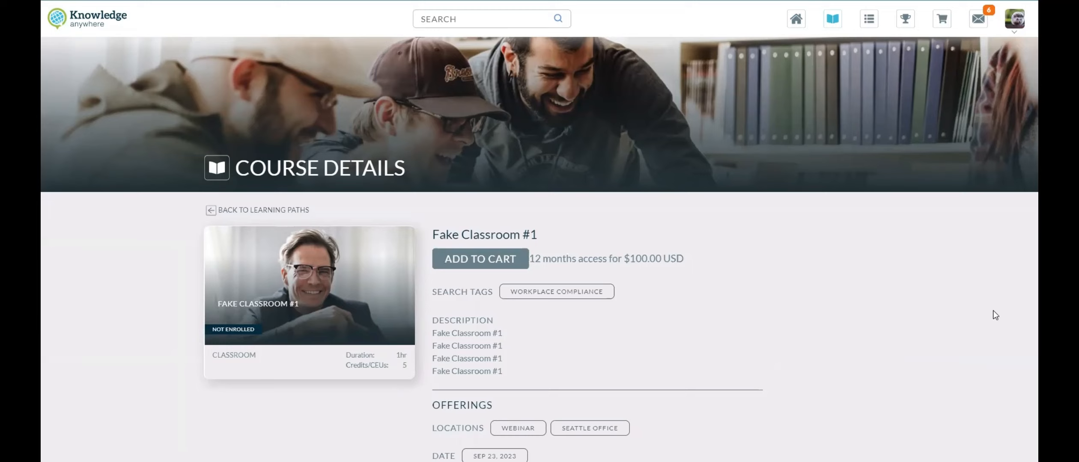